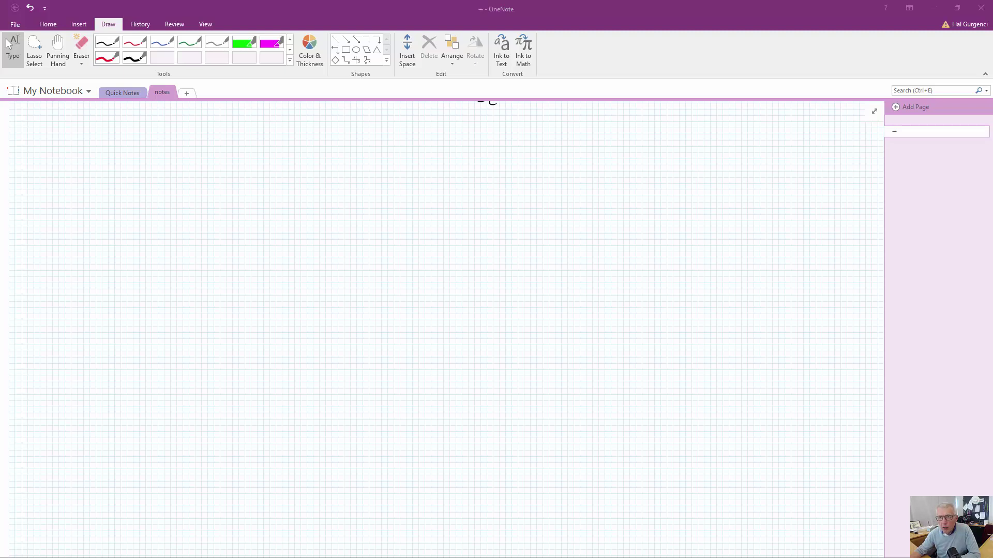
{"action": "key", "text": "alt+Tab"}
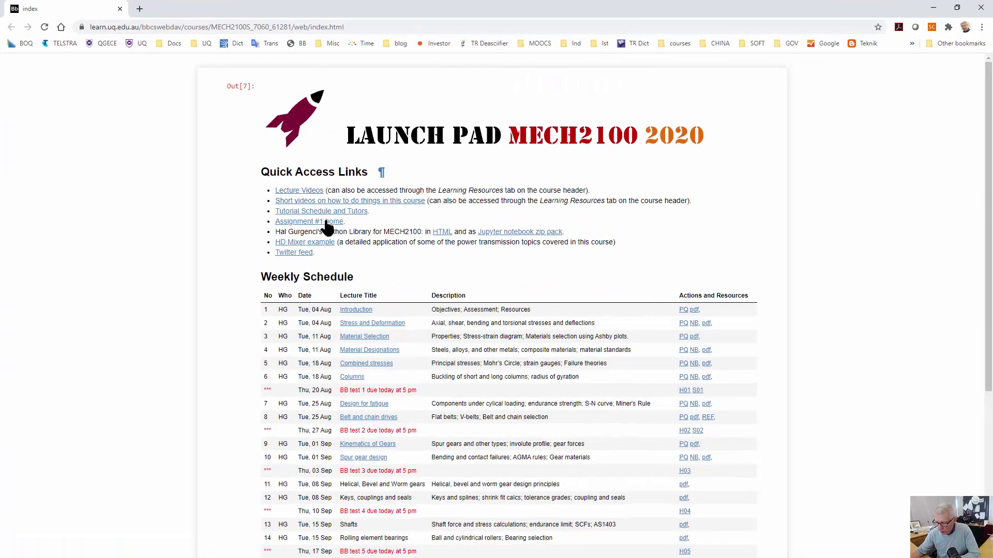
{"action": "scroll", "coordinate": [428, 365], "scroll_direction": "down", "scroll_amount": 1}
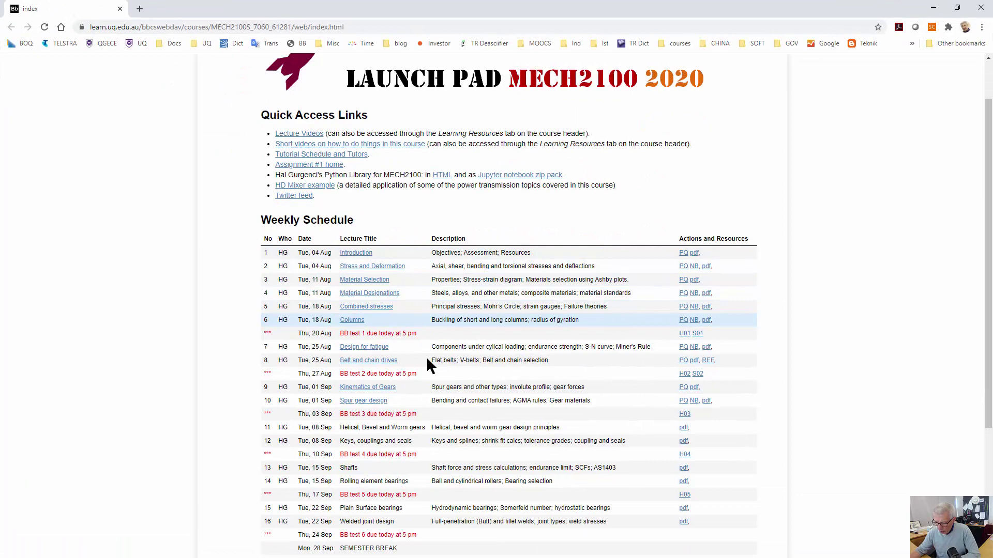
{"action": "scroll", "coordinate": [428, 365], "scroll_direction": "down", "scroll_amount": 1}
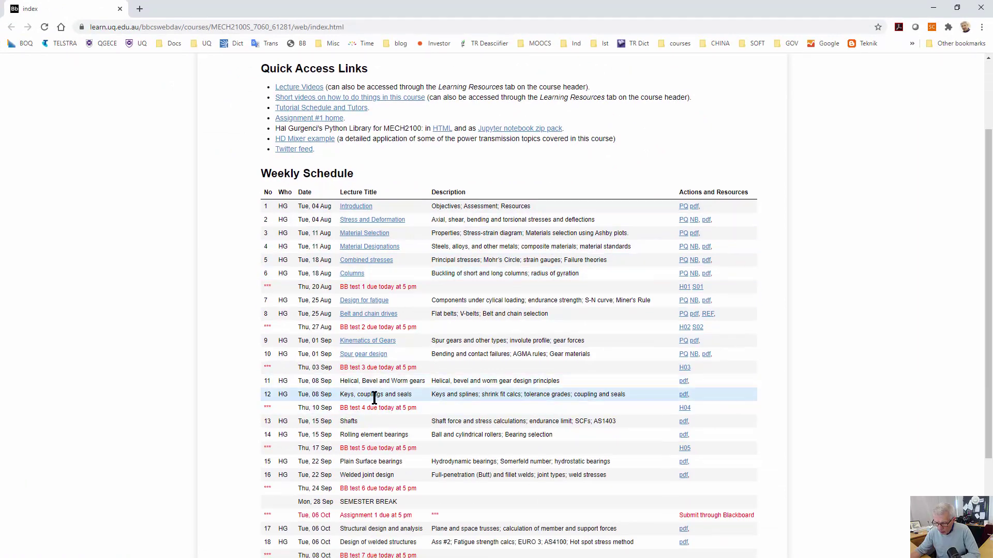
{"action": "scroll", "coordinate": [372, 443], "scroll_direction": "down", "scroll_amount": 2}
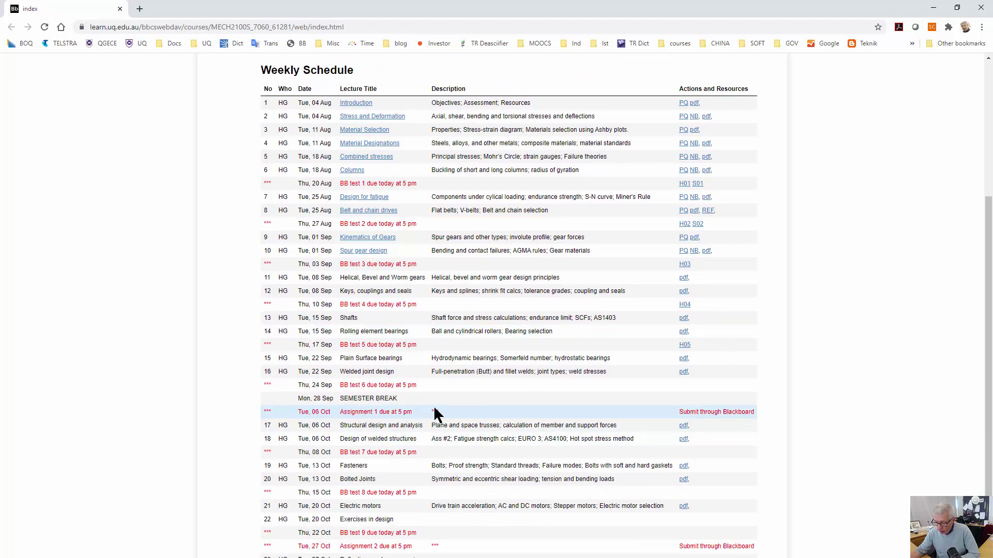
{"action": "scroll", "coordinate": [434, 413], "scroll_direction": "up", "scroll_amount": 1}
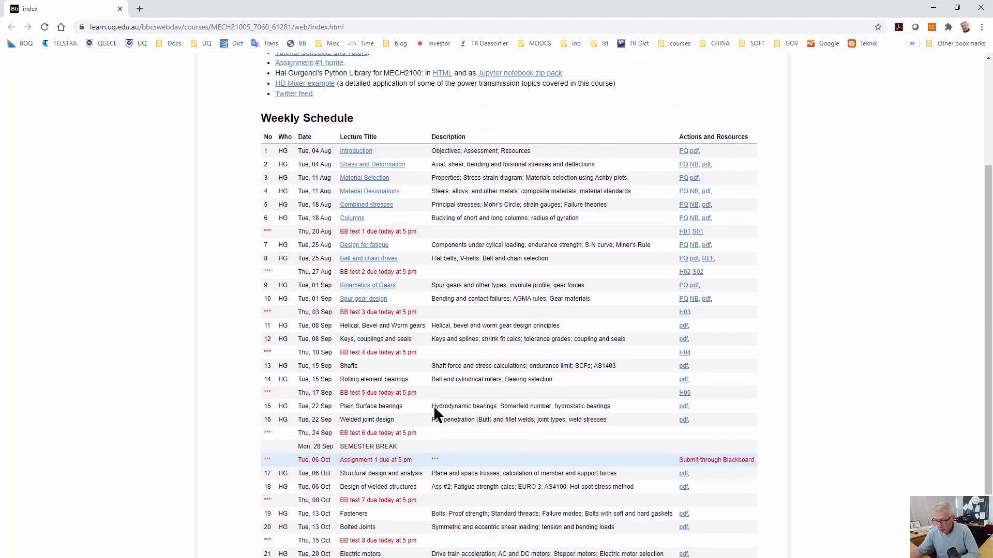
{"action": "scroll", "coordinate": [434, 412], "scroll_direction": "up", "scroll_amount": 3}
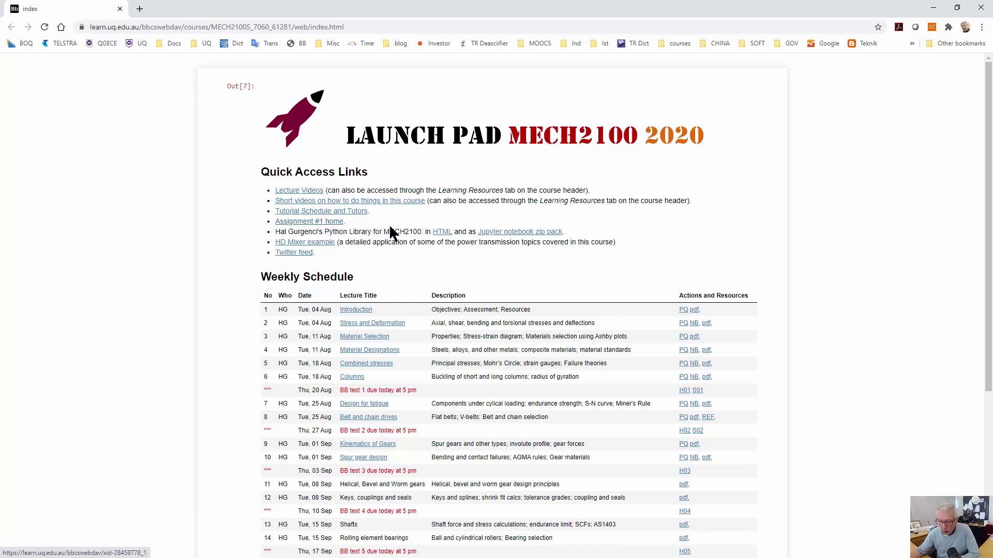
- Open the Assignment #1 home page and scroll down to its numbered 'How to start' steps
{"action": "left_click", "coordinate": [322, 222]}
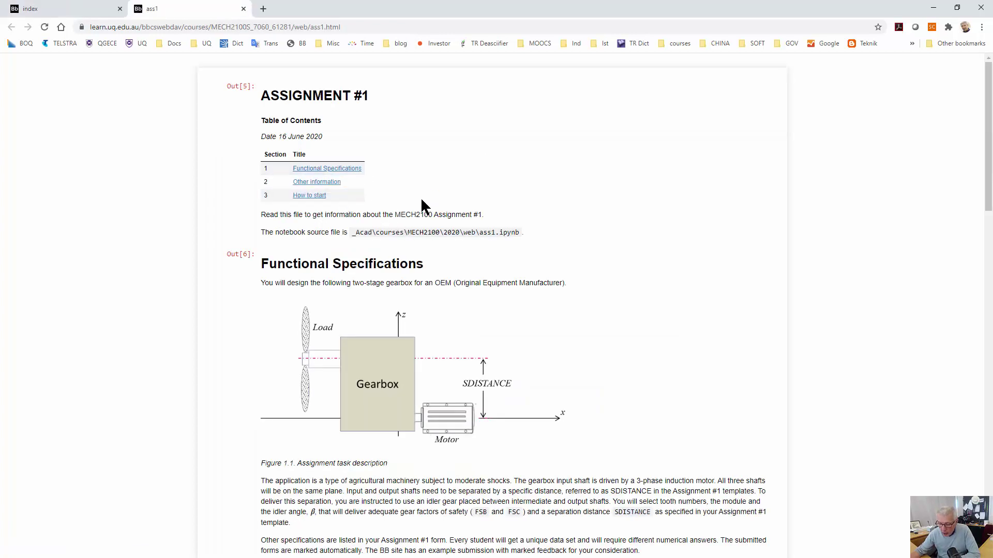
{"action": "scroll", "coordinate": [417, 244], "scroll_direction": "down", "scroll_amount": 2}
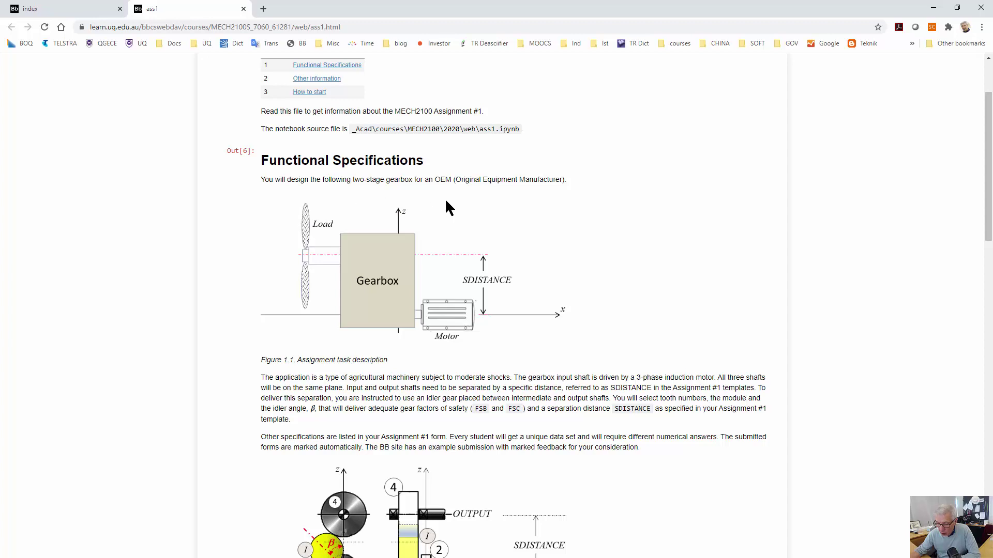
{"action": "scroll", "coordinate": [532, 233], "scroll_direction": "down", "scroll_amount": 5}
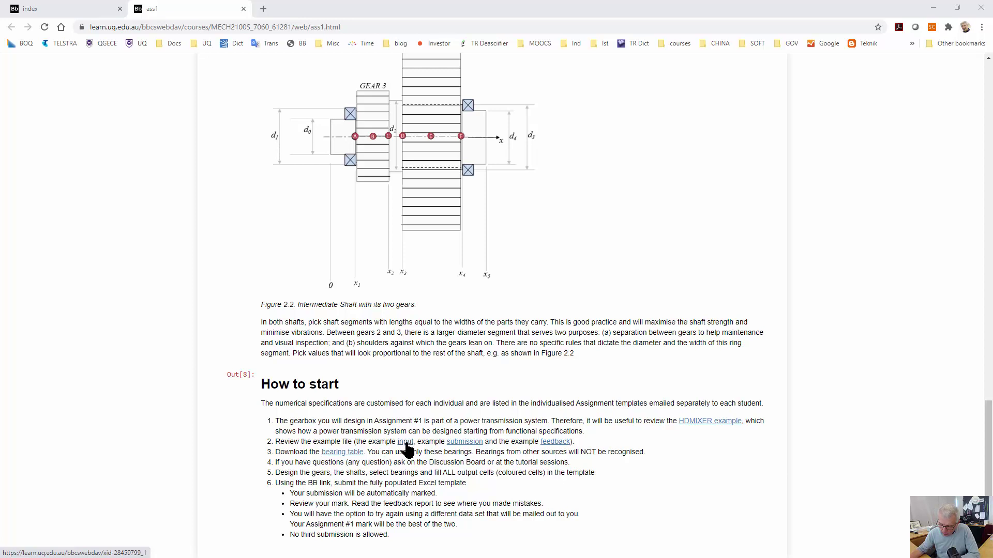
- Download the example input spreadsheet from the 'input' link and open 0 (4).xlsx in Excel
{"action": "left_click", "coordinate": [405, 443]}
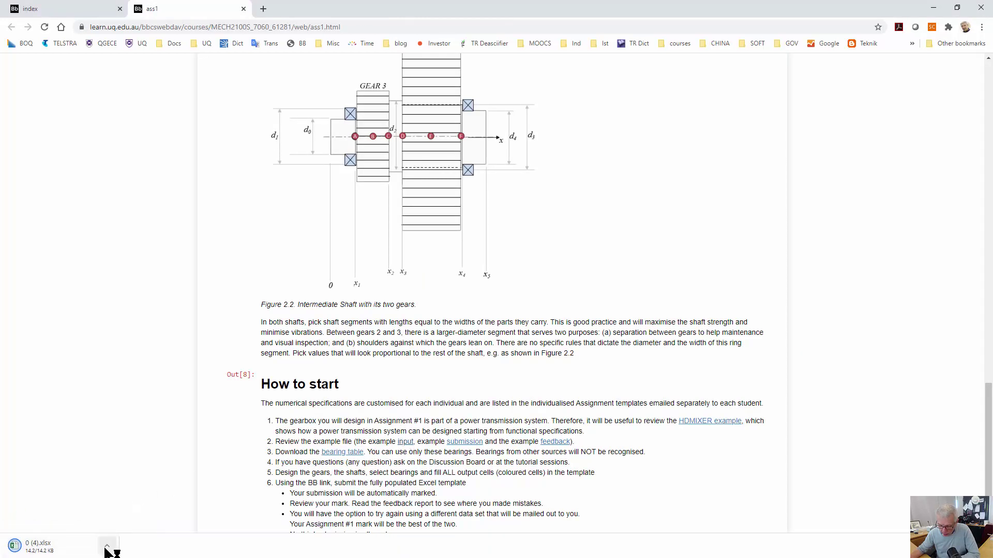
{"action": "left_click", "coordinate": [105, 547]}
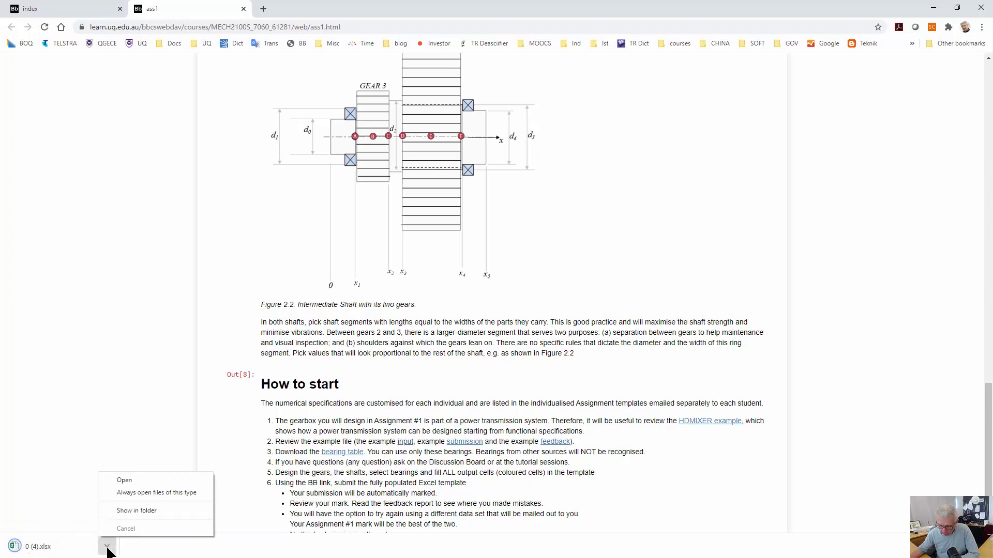
{"action": "left_click", "coordinate": [130, 481]}
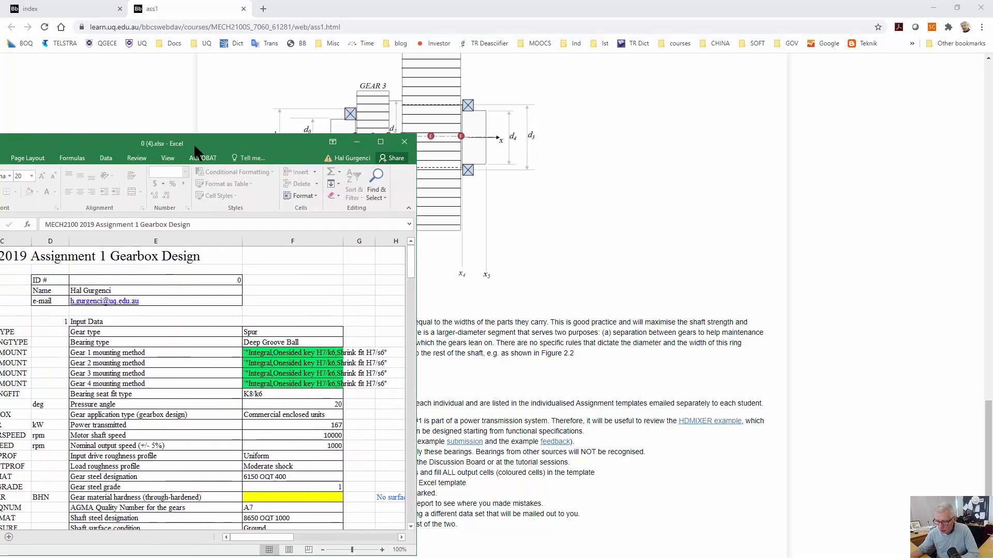
- Maximize Excel and review the input table: 167 kW power, 10000 rpm motor, 1000 rpm output
{"action": "left_click", "coordinate": [409, 136]}
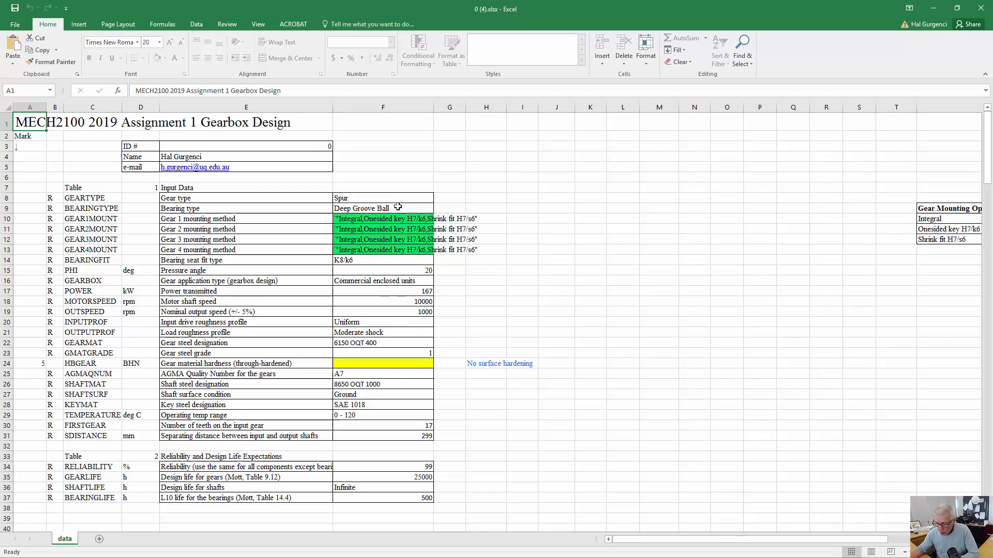
{"action": "scroll", "coordinate": [593, 264], "scroll_direction": "down", "scroll_amount": 4}
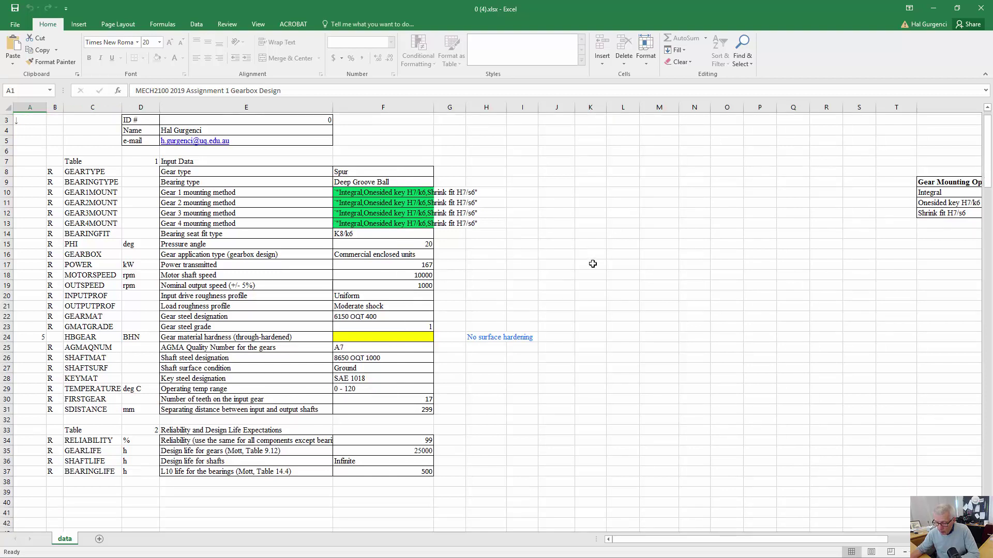
{"action": "scroll", "coordinate": [593, 265], "scroll_direction": "up", "scroll_amount": 3}
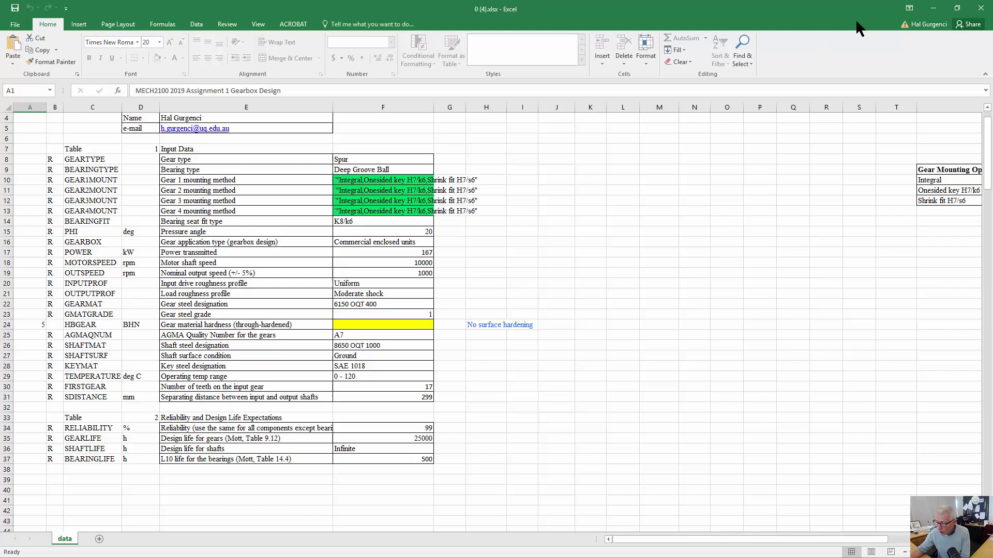
- Restore Excel to a window, minimize Chrome, and move and enlarge Excel on the left
{"action": "left_click", "coordinate": [958, 10]}
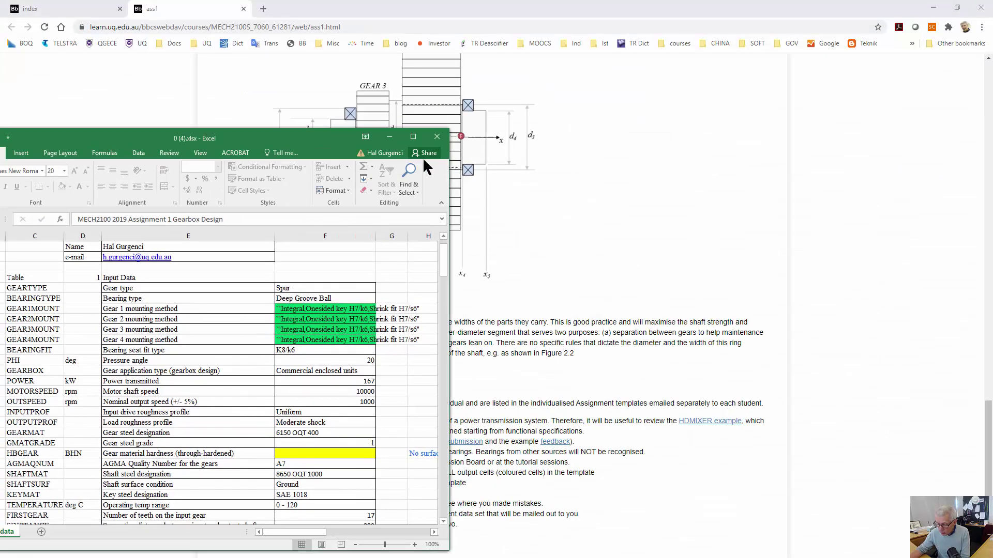
{"action": "left_click", "coordinate": [936, 8]}
{"action": "left_click_drag", "start_coordinate": [290, 134], "coordinate": [310, 57]}
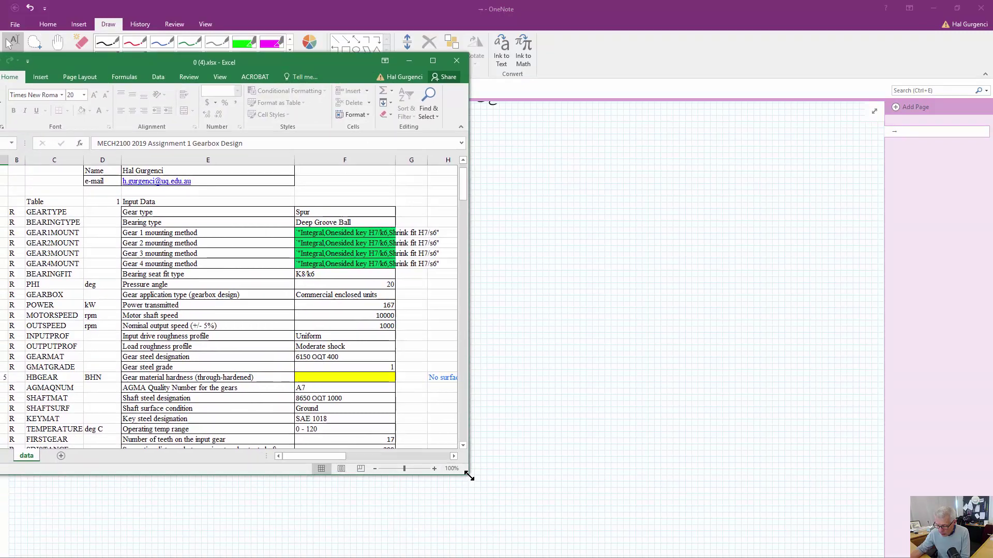
{"action": "left_click_drag", "start_coordinate": [467, 478], "coordinate": [486, 538]}
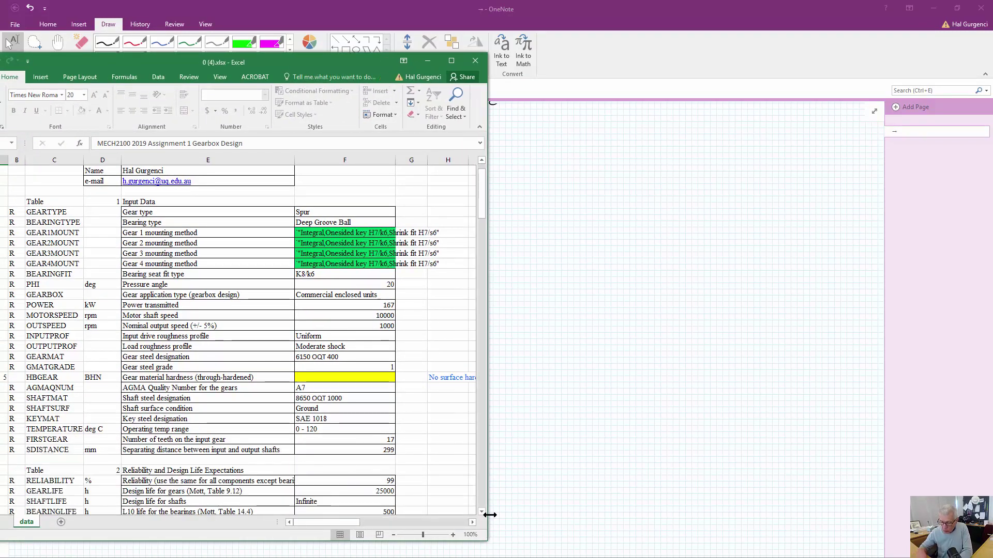
- Place the OneNote page in a window on the right and select the black pen
{"action": "left_click", "coordinate": [641, 191]}
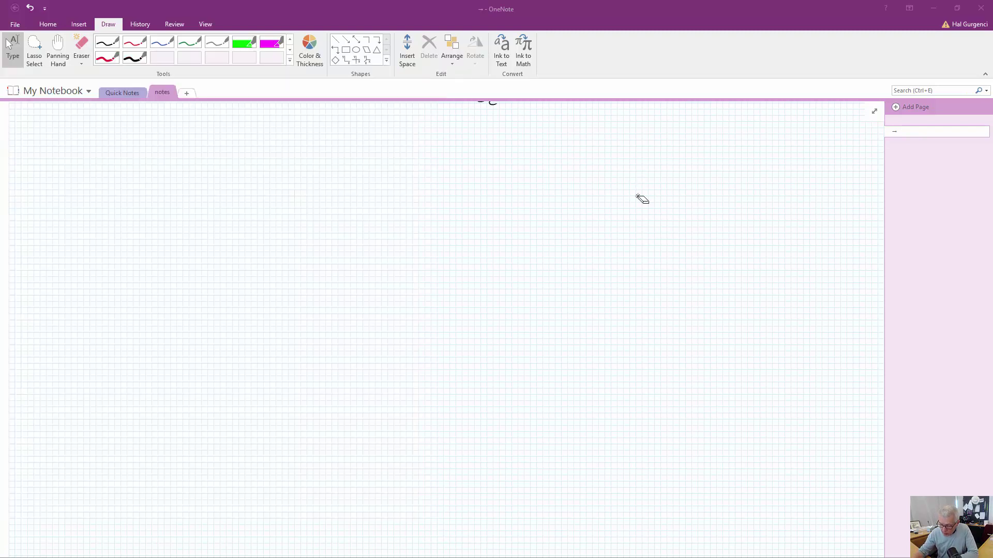
{"action": "key", "text": "Escape"}
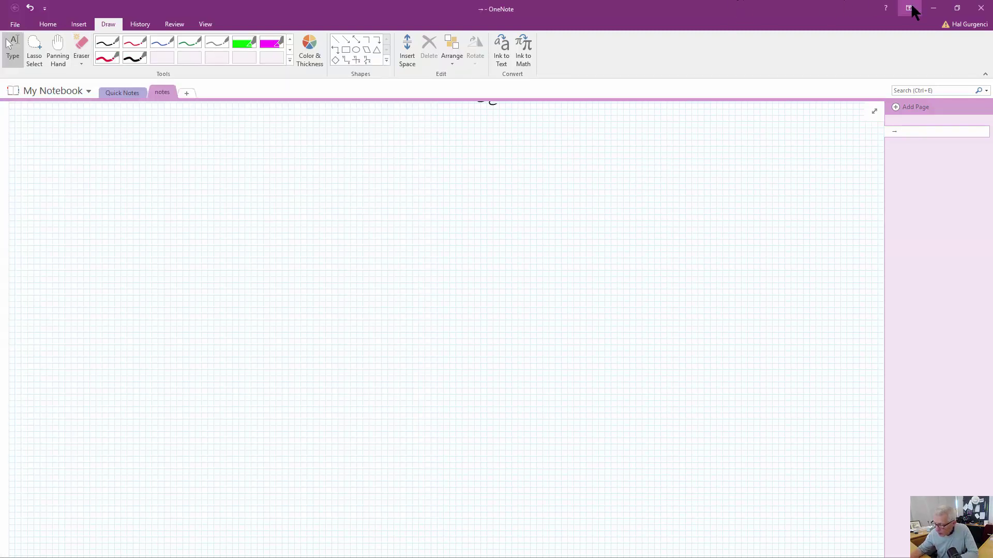
{"action": "left_click", "coordinate": [956, 9]}
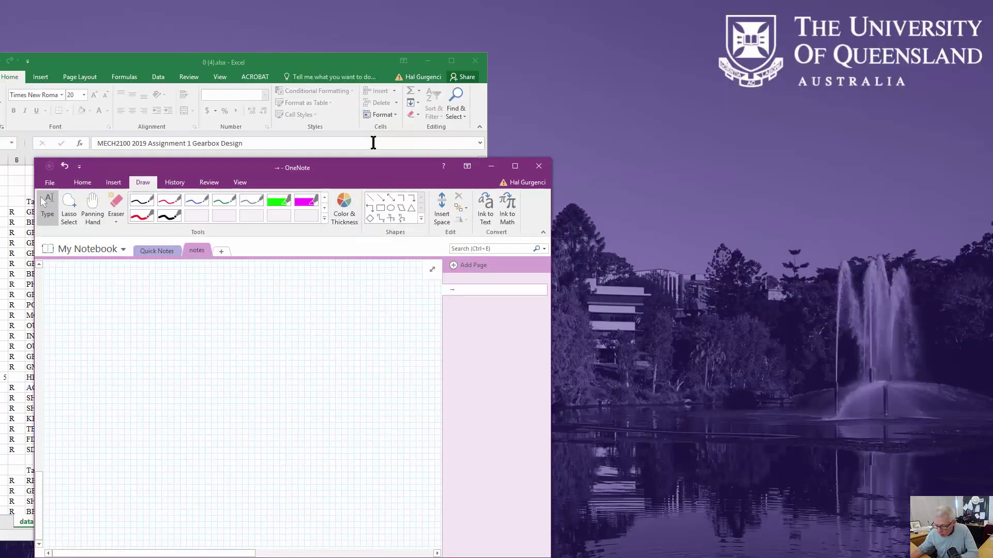
{"action": "left_click_drag", "start_coordinate": [372, 165], "coordinate": [835, 69]}
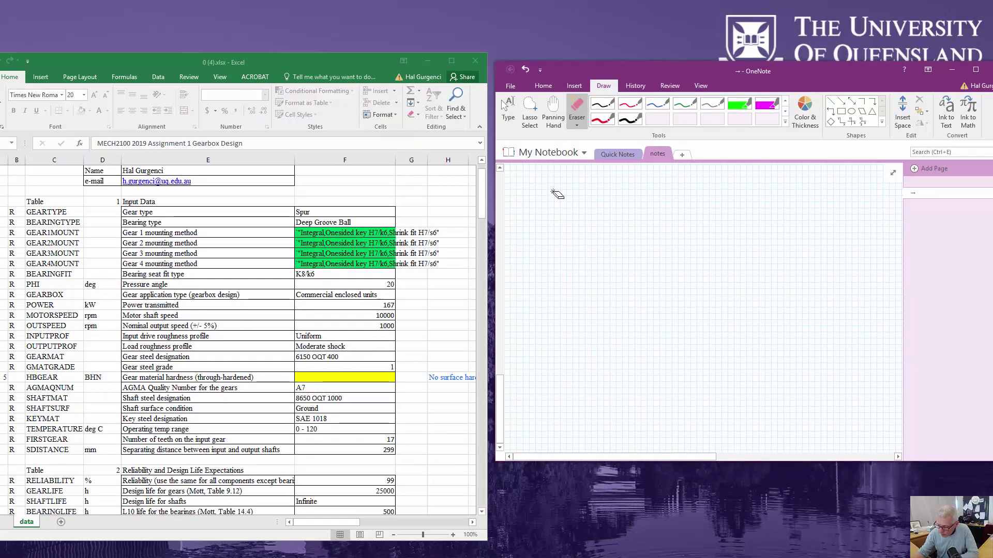
{"action": "left_click", "coordinate": [630, 120]}
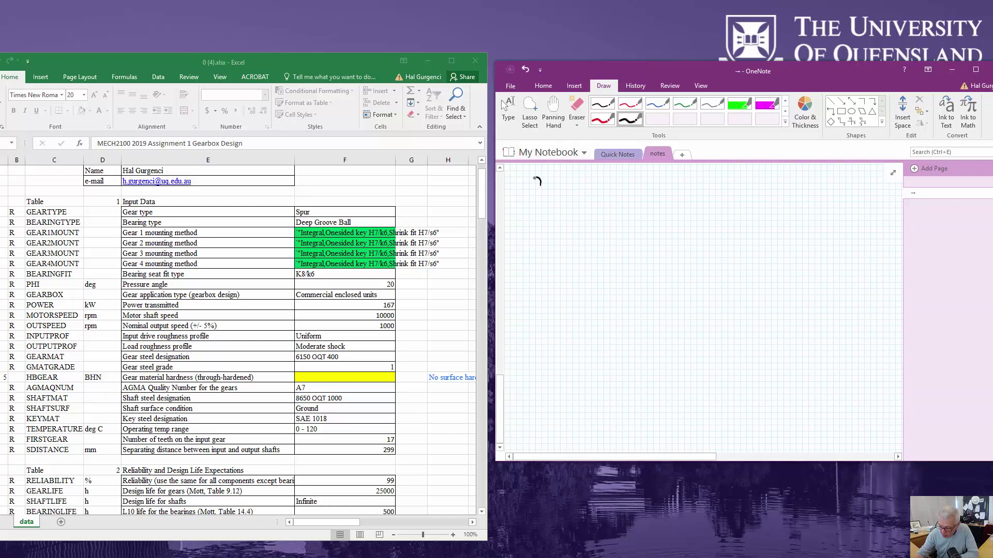
- Handwrite 'Gear = 6150 OQT 400' on the OneNote page
{"action": "mouse_move", "coordinate": [535, 178]}
{"action": "left_mouse_down"}
{"action": "mouse_move", "coordinate": [542, 193]}
{"action": "mouse_move", "coordinate": [562, 196]}
{"action": "mouse_move", "coordinate": [672, 183]}
{"action": "left_mouse_up"}
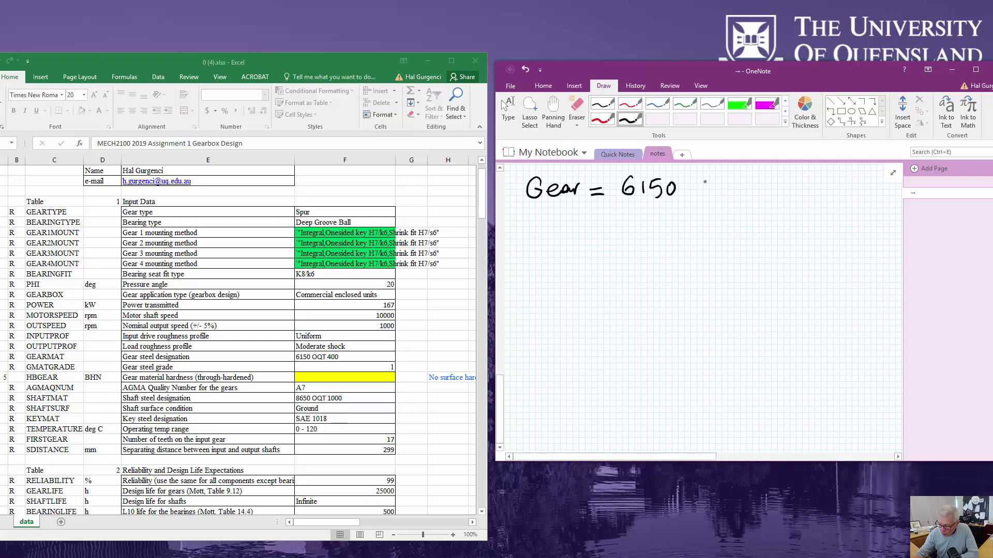
{"action": "mouse_move", "coordinate": [705, 182]}
{"action": "left_mouse_down"}
{"action": "mouse_move", "coordinate": [729, 194]}
{"action": "mouse_move", "coordinate": [759, 177]}
{"action": "left_mouse_up"}
{"action": "left_click_drag", "start_coordinate": [751, 177], "coordinate": [751, 193]}
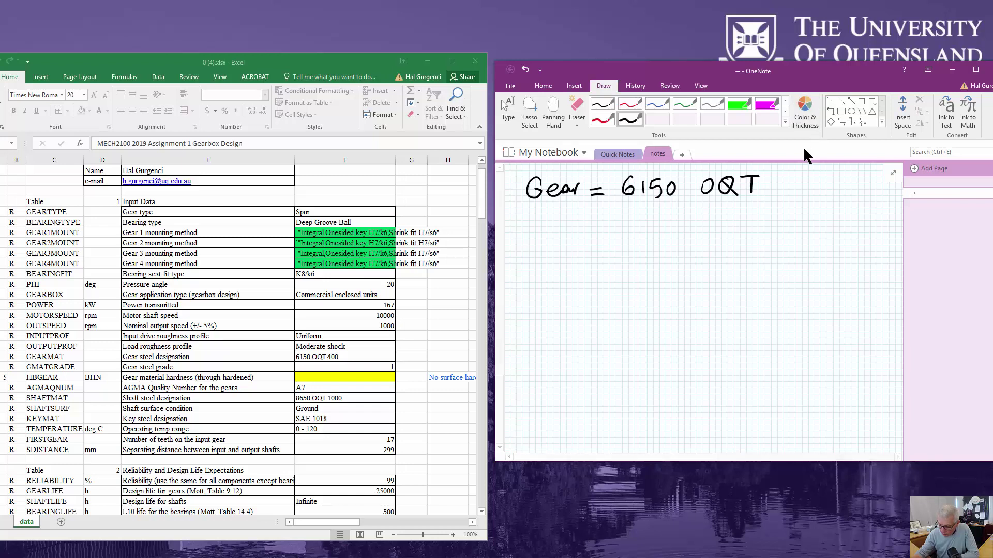
{"action": "mouse_move", "coordinate": [785, 180]}
{"action": "left_mouse_down"}
{"action": "mouse_move", "coordinate": [799, 190]}
{"action": "mouse_move", "coordinate": [820, 179]}
{"action": "left_mouse_up"}
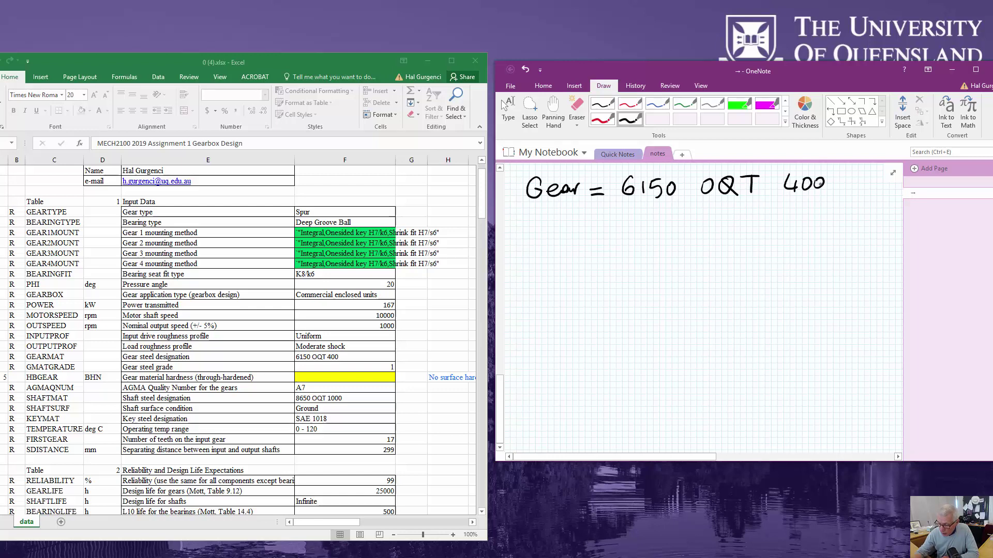
- Draw a downward arrow beneath it and handwrite 'HBGEAR = ?'
{"action": "mouse_move", "coordinate": [709, 208]}
{"action": "left_mouse_down"}
{"action": "mouse_move", "coordinate": [709, 252]}
{"action": "mouse_move", "coordinate": [720, 236]}
{"action": "mouse_move", "coordinate": [711, 251]}
{"action": "left_mouse_up"}
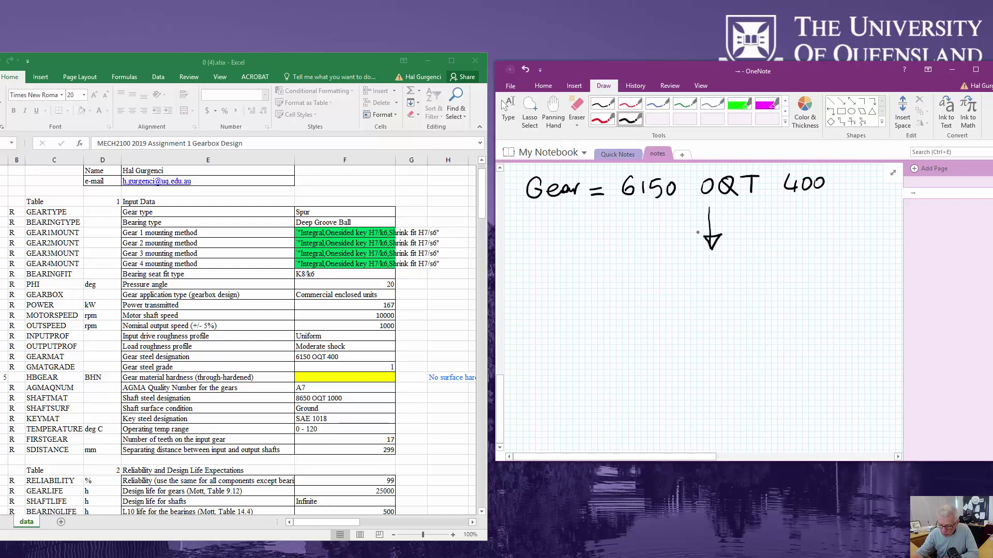
{"action": "mouse_move", "coordinate": [599, 259]}
{"action": "left_mouse_down"}
{"action": "mouse_move", "coordinate": [596, 276]}
{"action": "mouse_move", "coordinate": [607, 277]}
{"action": "left_mouse_up"}
{"action": "left_click_drag", "start_coordinate": [595, 270], "coordinate": [615, 272]}
{"action": "mouse_move", "coordinate": [615, 259]}
{"action": "left_mouse_down"}
{"action": "mouse_move", "coordinate": [626, 264]}
{"action": "mouse_move", "coordinate": [617, 273]}
{"action": "mouse_move", "coordinate": [642, 266]}
{"action": "left_mouse_up"}
{"action": "mouse_move", "coordinate": [658, 258]}
{"action": "left_mouse_down"}
{"action": "mouse_move", "coordinate": [658, 270]}
{"action": "mouse_move", "coordinate": [687, 270]}
{"action": "mouse_move", "coordinate": [732, 257]}
{"action": "left_mouse_up"}
{"action": "mouse_move", "coordinate": [722, 266]}
{"action": "left_mouse_down"}
{"action": "mouse_move", "coordinate": [768, 246]}
{"action": "mouse_move", "coordinate": [759, 257]}
{"action": "left_mouse_up"}
{"action": "left_click", "coordinate": [760, 268]}
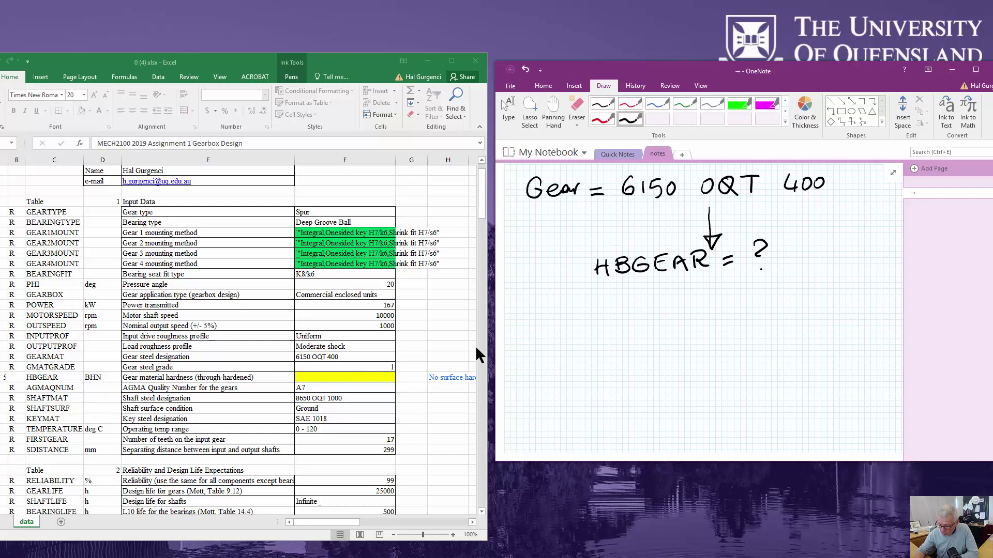
{"action": "left_click_drag", "start_coordinate": [481, 199], "coordinate": [481, 223]}
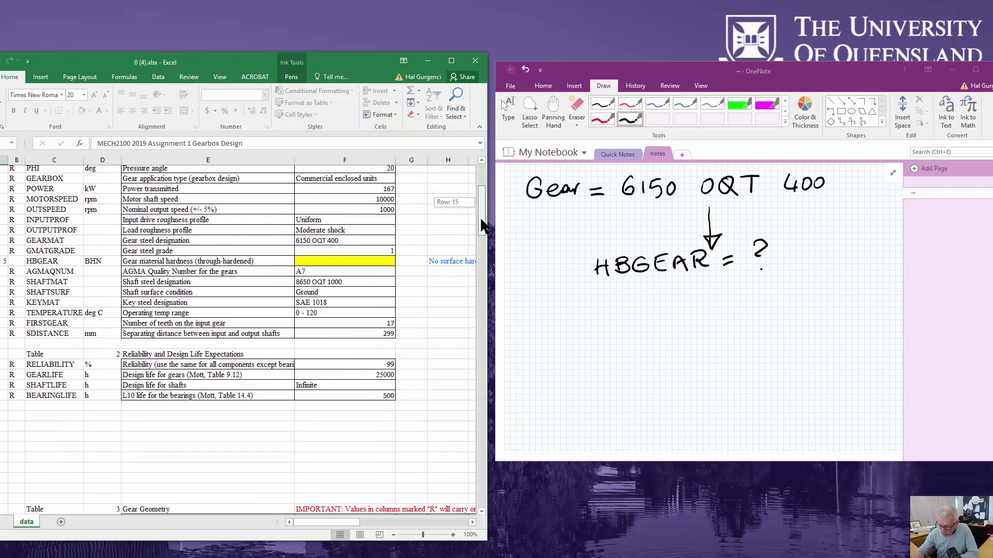